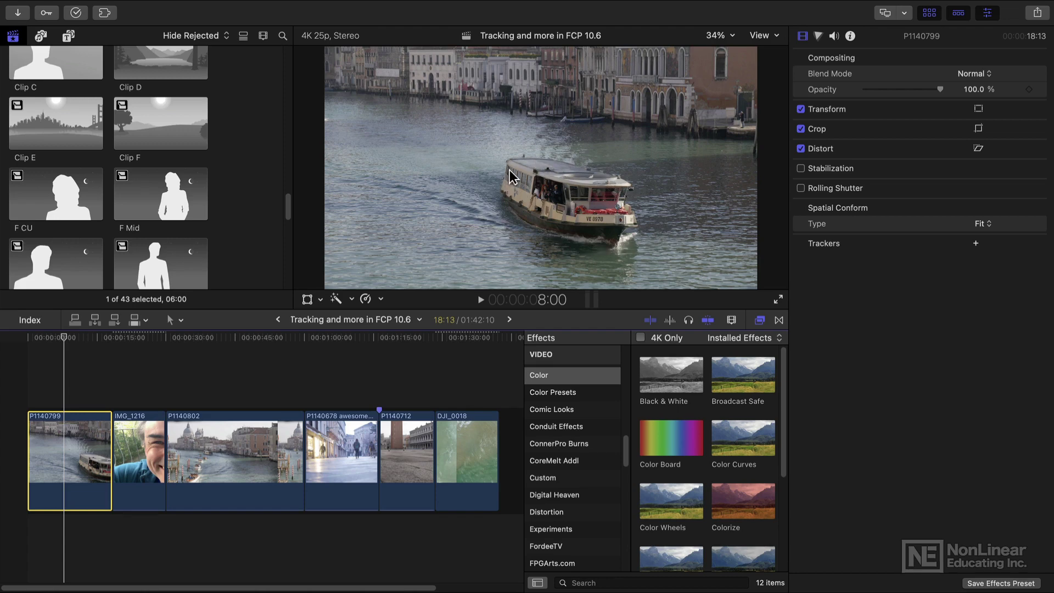
# Add Color Board from the Color effects to clip P1140799, with Shape Mask 1 over the boat
pyautogui.moveTo(76, 336)
pyautogui.mouseDown()
pyautogui.moveTo(52, 341)
pyautogui.moveTo(63, 341)
pyautogui.mouseUp()
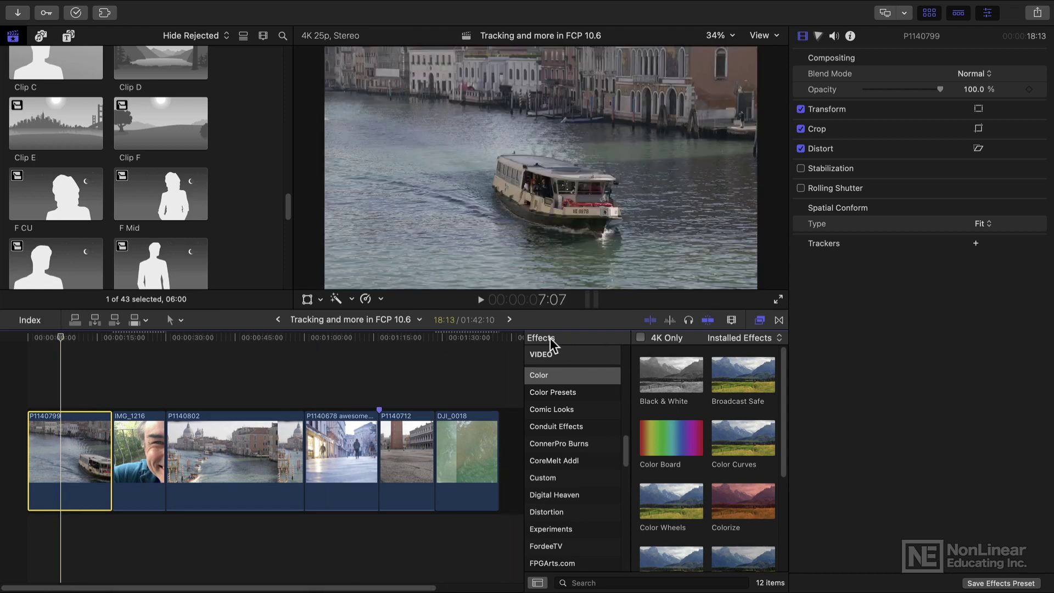
pyautogui.click(558, 379)
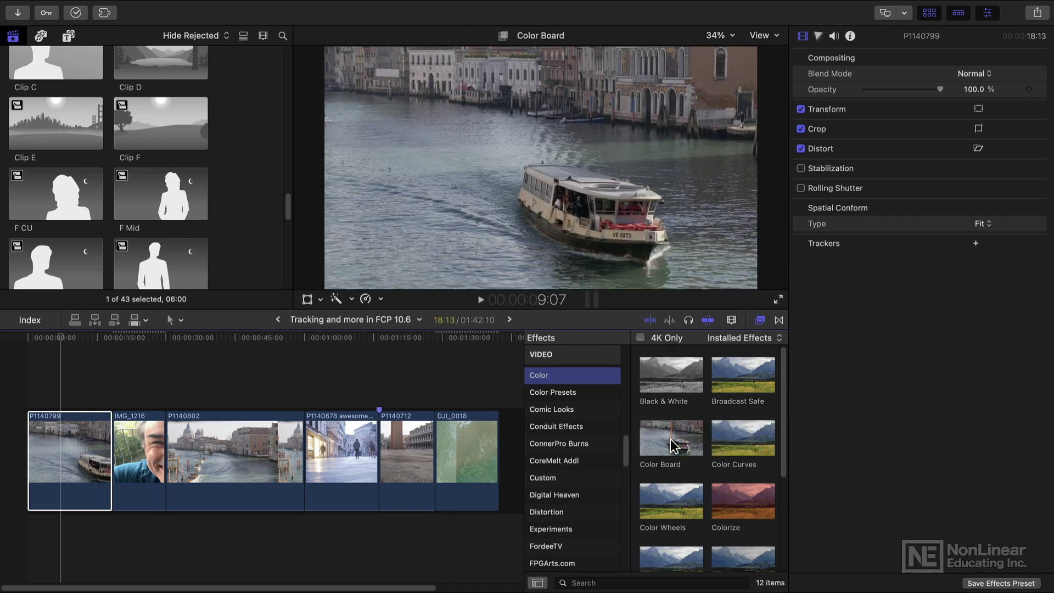
pyautogui.moveTo(674, 445); pyautogui.dragTo(576, 193)
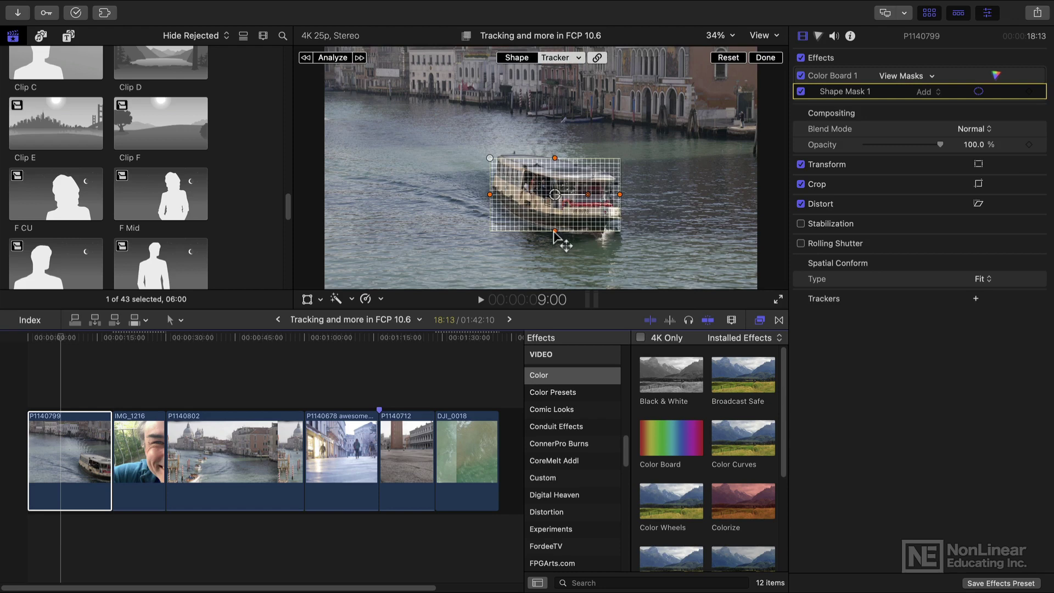
# Shrink Shape Mask 1 to the boat's height and width, and rotate it to match the boat's tilt
pyautogui.moveTo(555, 232); pyautogui.dragTo(557, 221)
pyautogui.moveTo(490, 196); pyautogui.dragTo(497, 196)
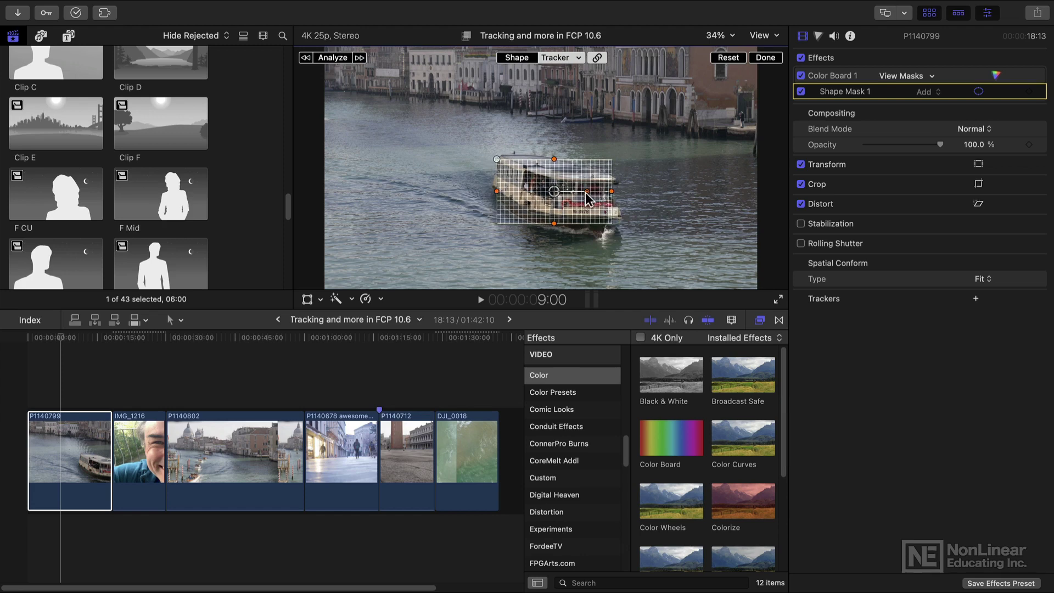
pyautogui.moveTo(586, 191); pyautogui.dragTo(586, 194)
pyautogui.moveTo(497, 159)
pyautogui.mouseDown()
pyautogui.moveTo(568, 154)
pyautogui.moveTo(507, 158)
pyautogui.mouseUp()
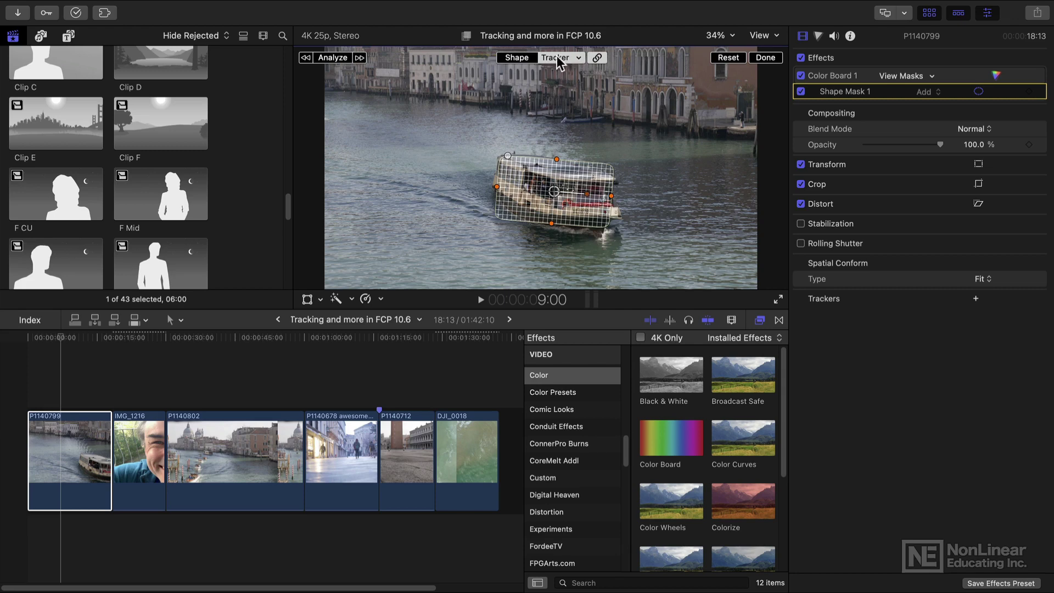
# Check the mask's shape and tracking outlines, then analyze the boat's motion to build an object track
pyautogui.click(520, 59)
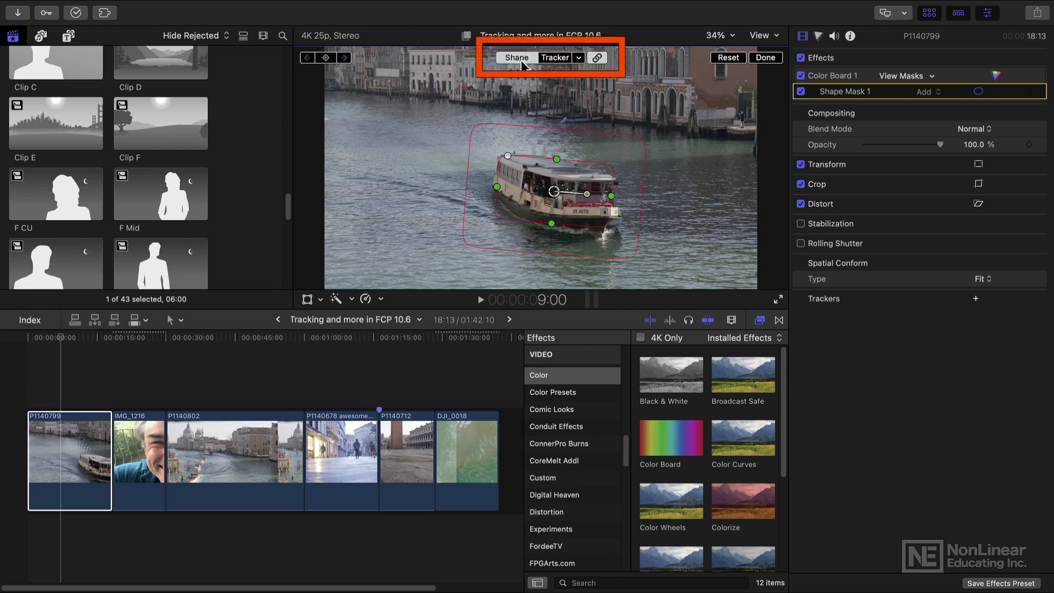
pyautogui.click(555, 58)
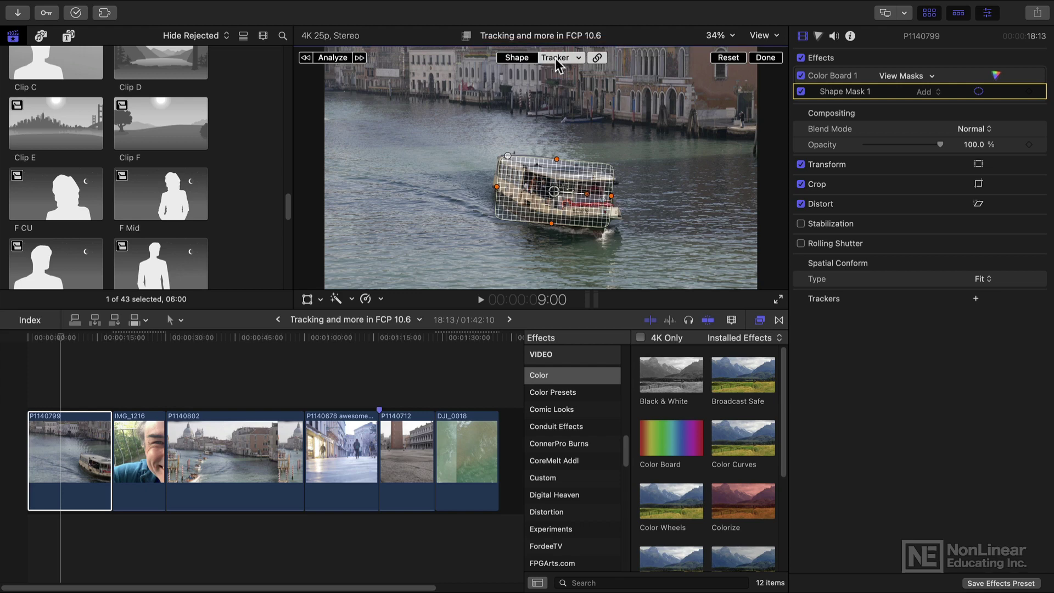
pyautogui.click(335, 57)
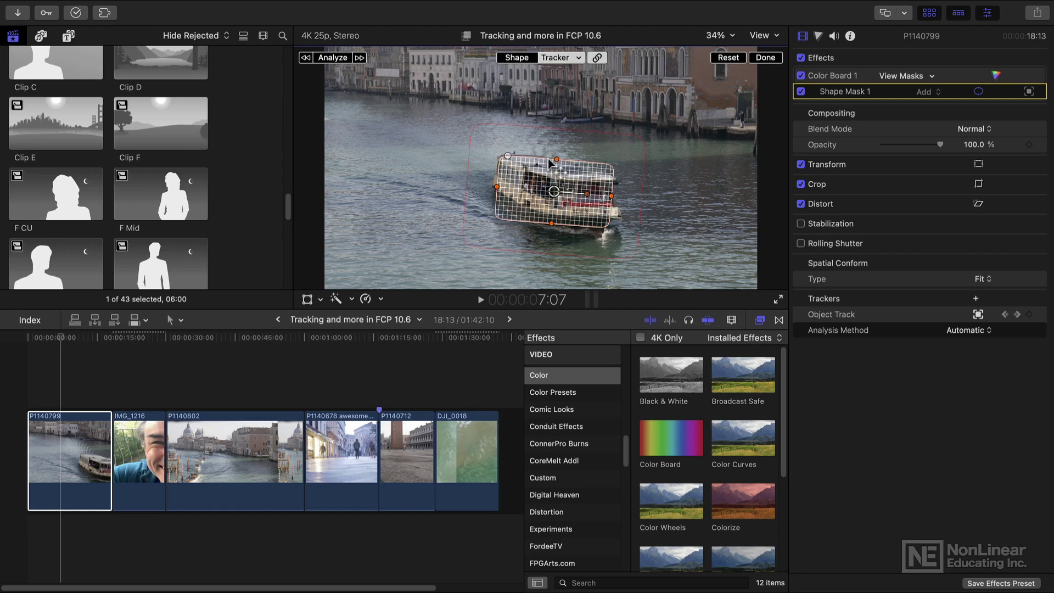
# Switch repeatedly between the Shape and Tracker views to review the boat's object track
pyautogui.click(521, 60)
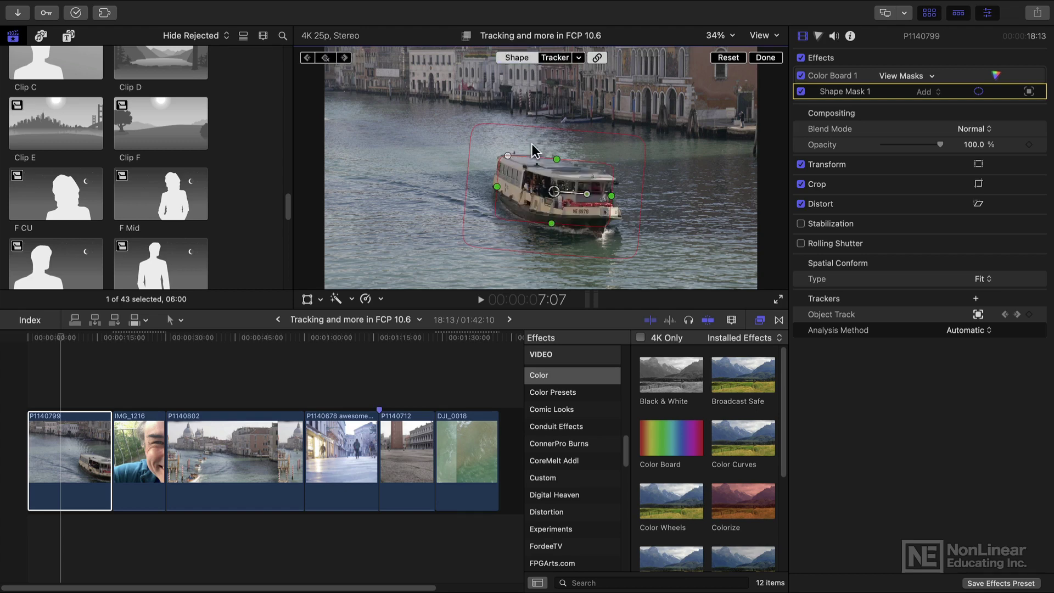
pyautogui.click(555, 59)
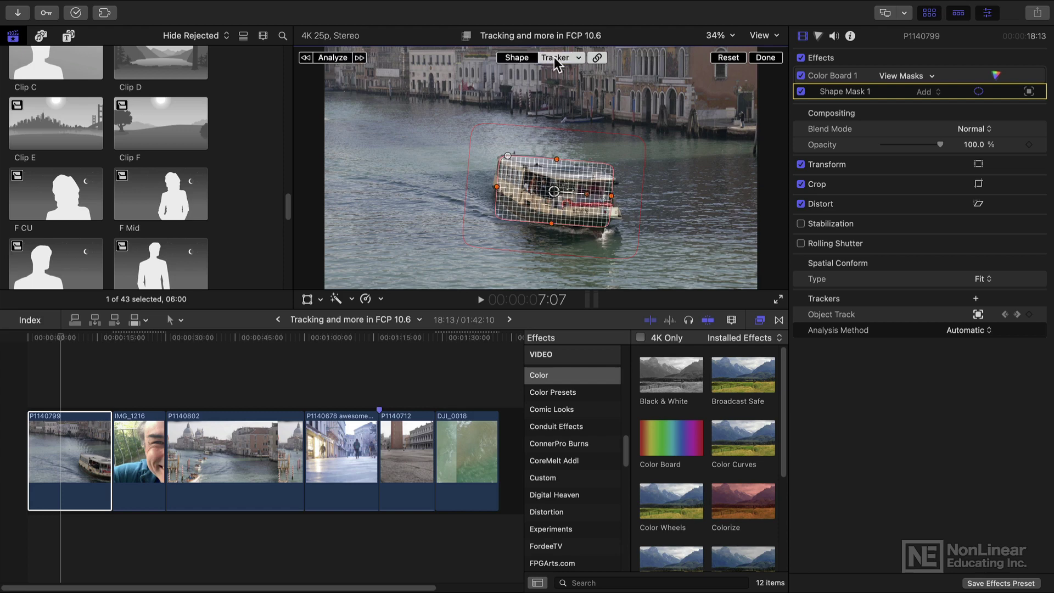
pyautogui.click(530, 59)
pyautogui.click(554, 60)
pyautogui.click(528, 54)
pyautogui.click(555, 58)
# Darken outside the boat mask to -38% Global exposure and shrink the tracking region evenly
pyautogui.click(995, 74)
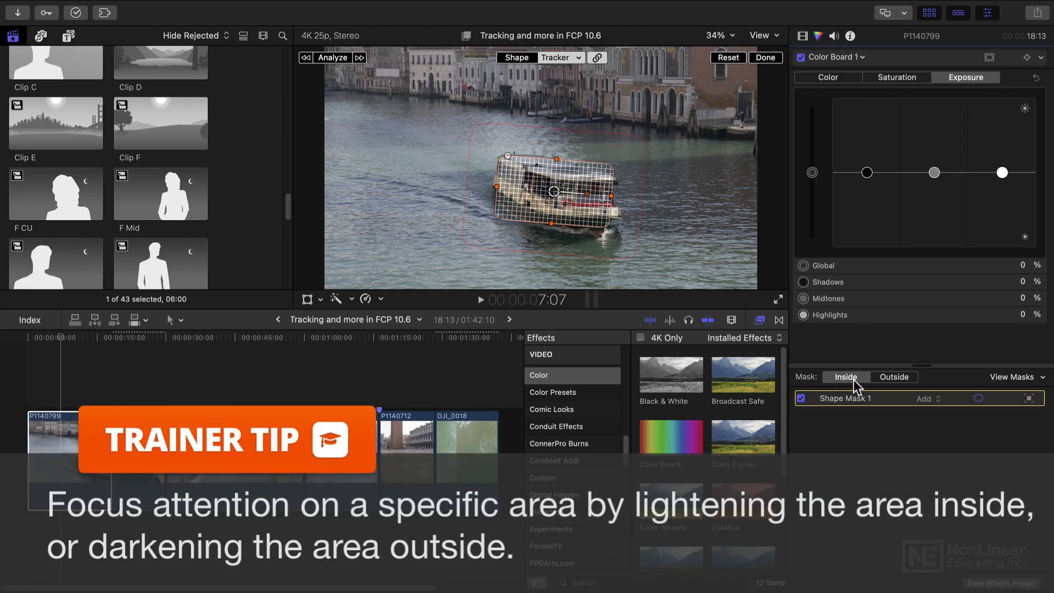
pyautogui.click(894, 379)
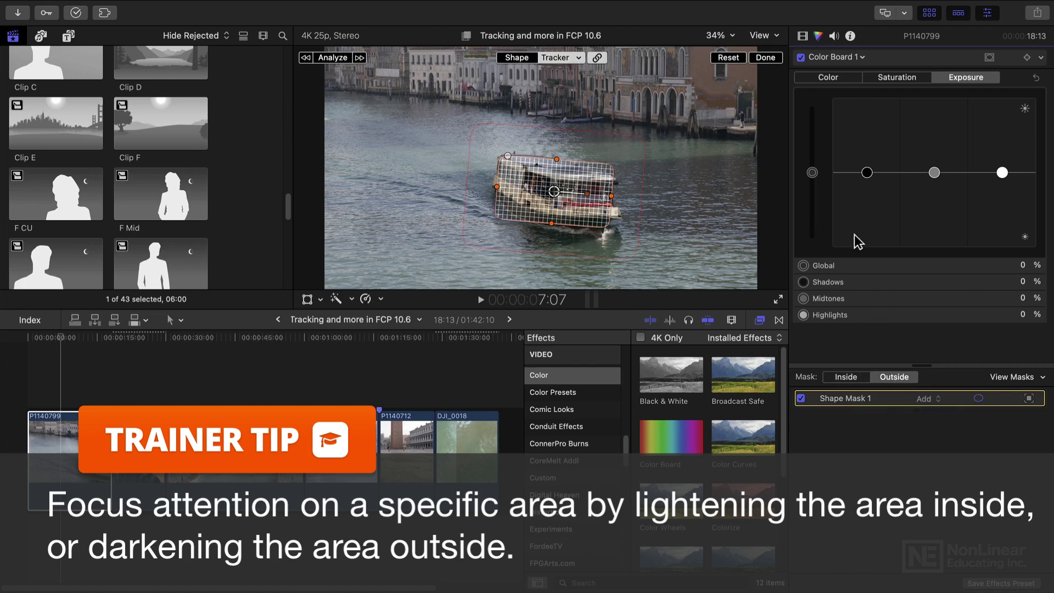
pyautogui.moveTo(812, 171); pyautogui.dragTo(813, 201)
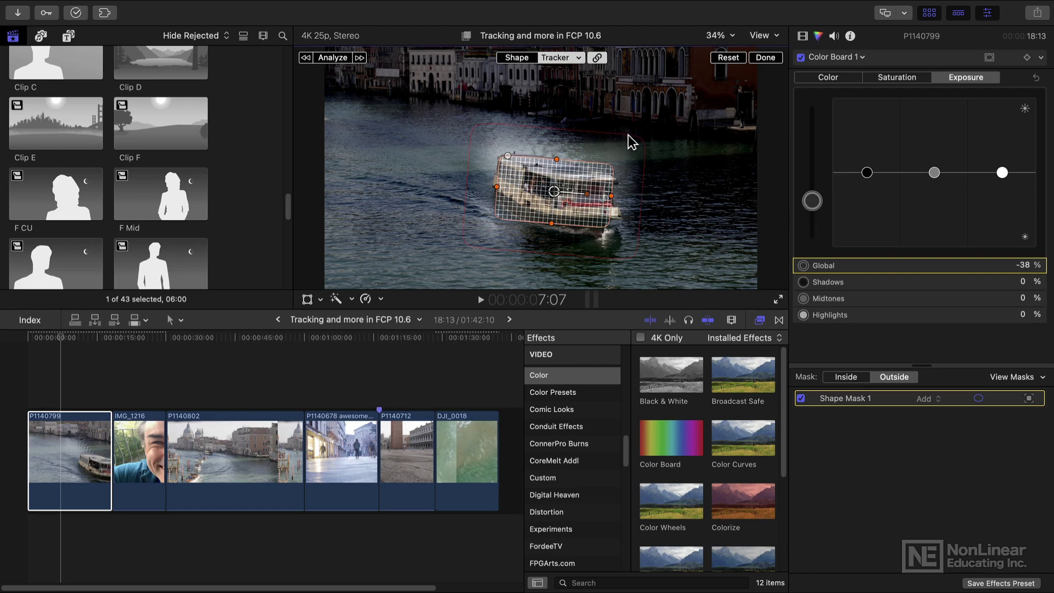
pyautogui.click(544, 59)
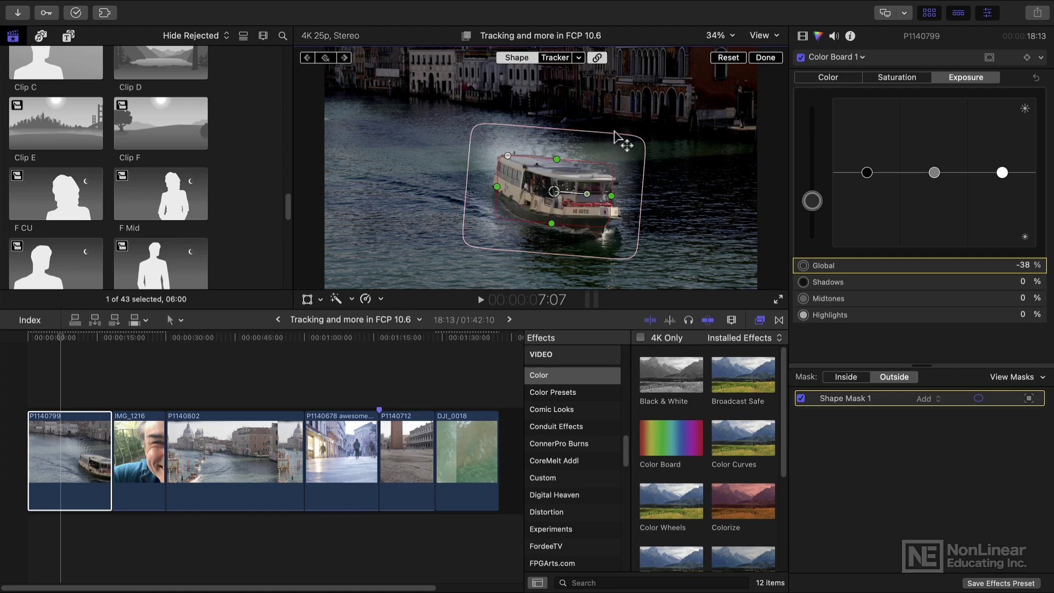
pyautogui.moveTo(609, 148); pyautogui.dragTo(606, 155)
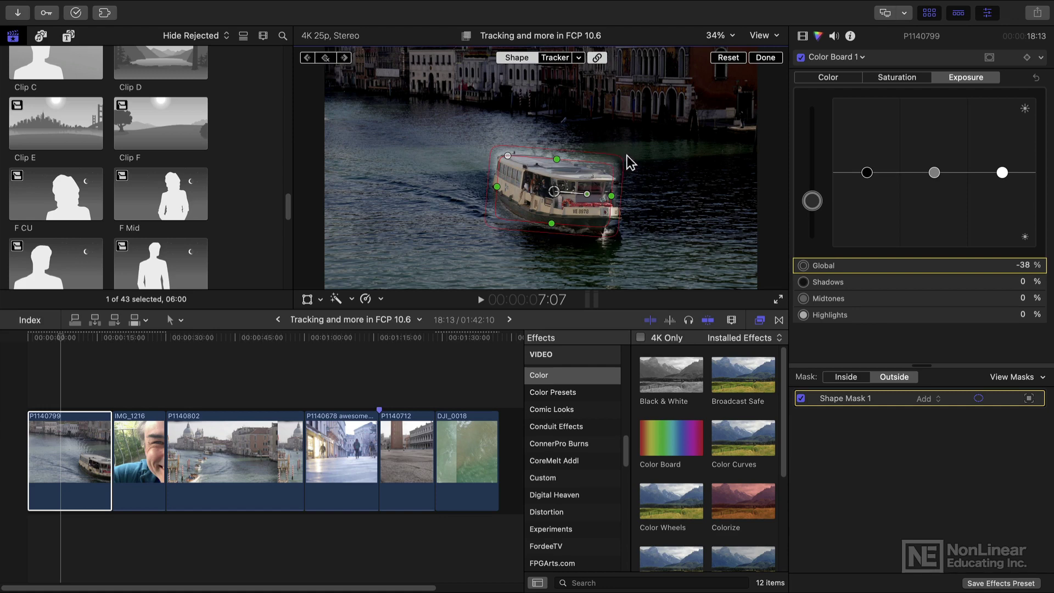
# Play the clip from the start, then ease the outside darkening to -24% Global exposure
pyautogui.press('Home')
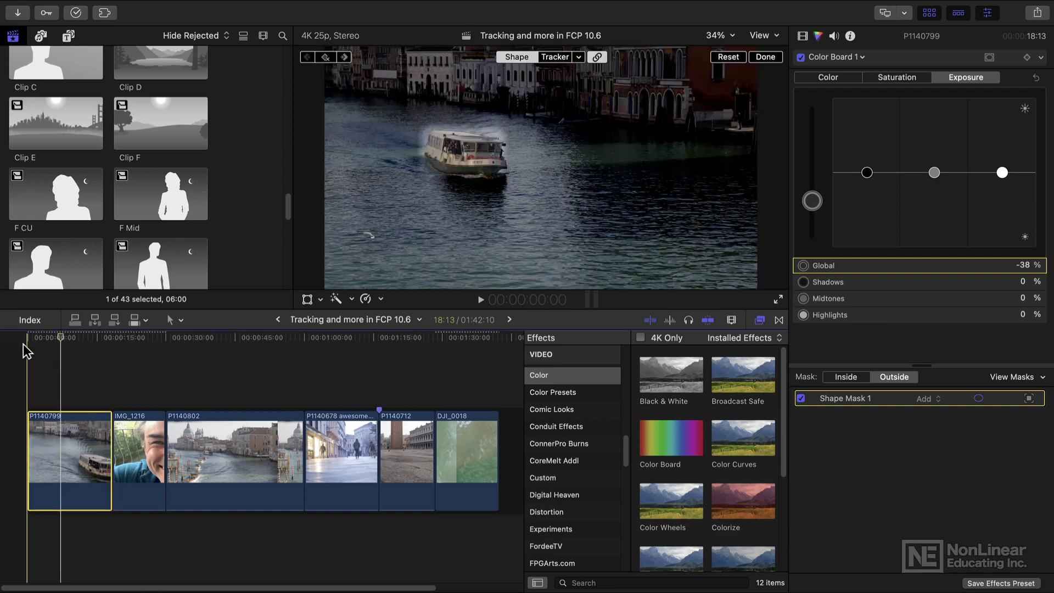
pyautogui.press('space')
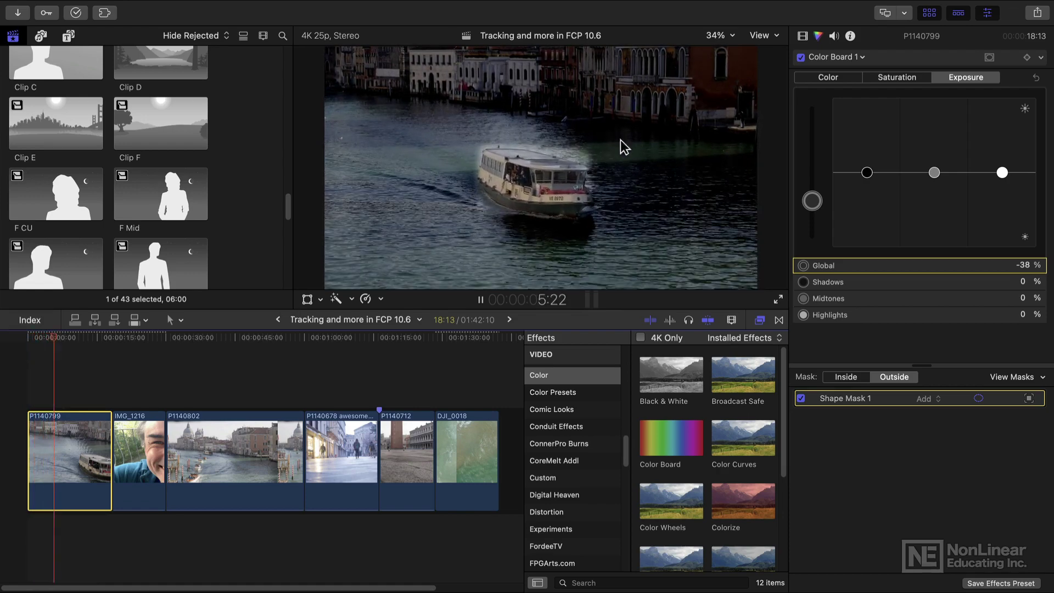
pyautogui.press('space')
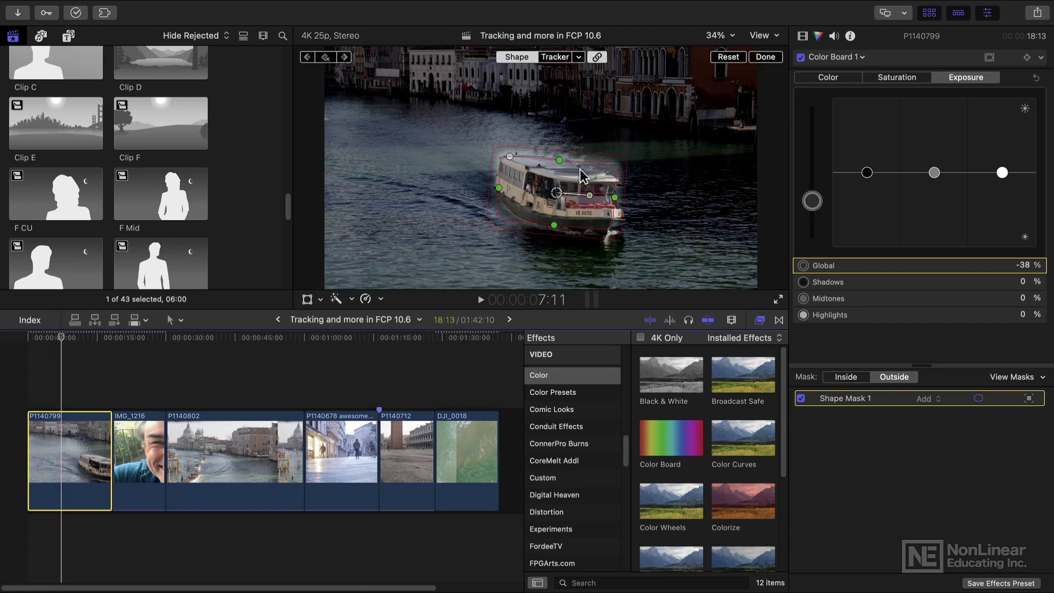
pyautogui.click(623, 160)
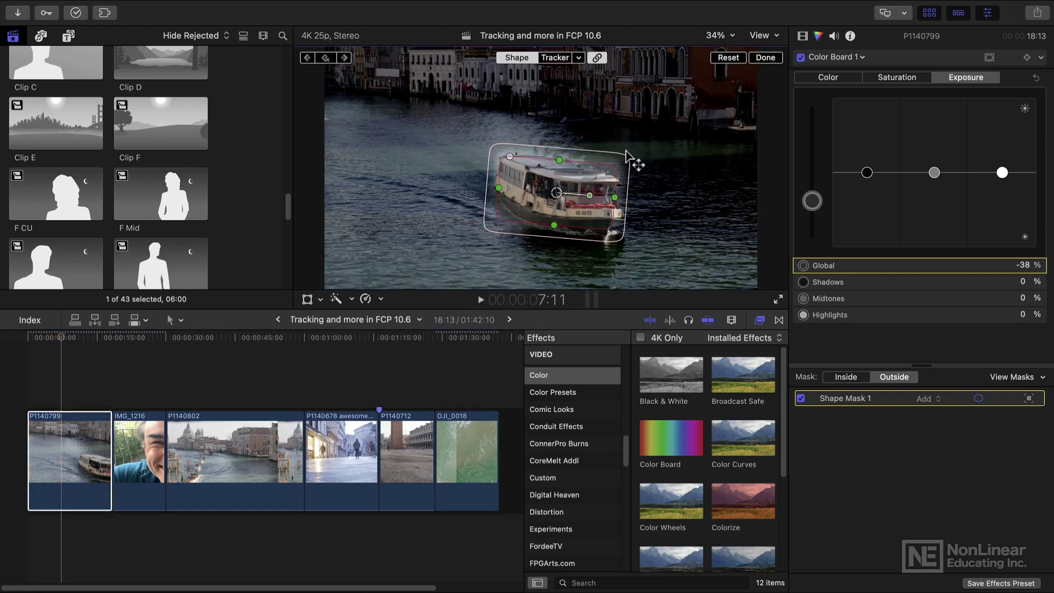
pyautogui.moveTo(812, 202); pyautogui.dragTo(815, 194)
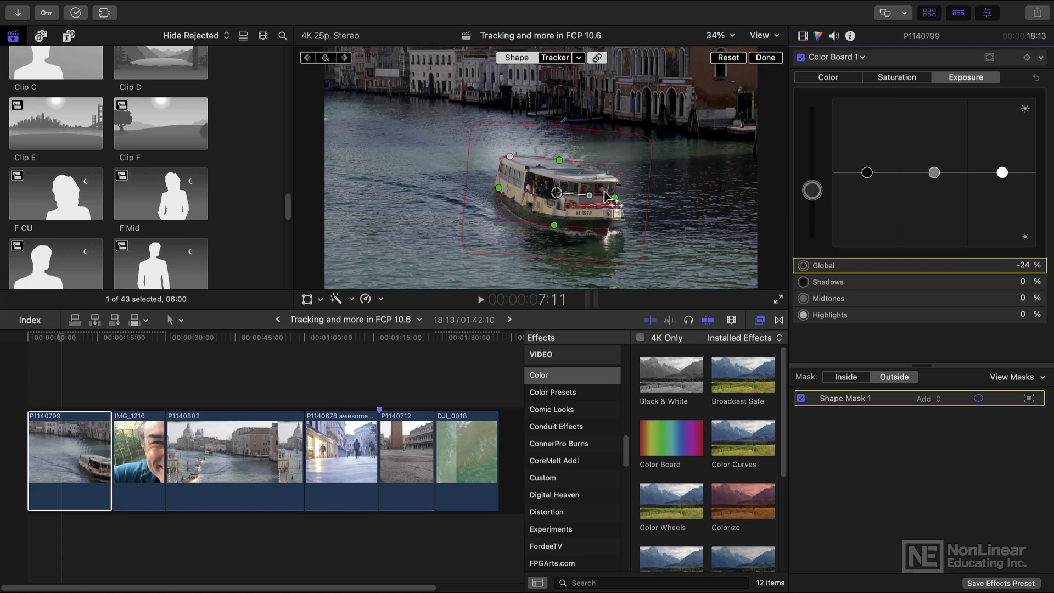
# Replay the clip and toggle Color Board 1 off and on to compare with the original
pyautogui.click(16, 372)
pyautogui.press('space')
pyautogui.press('space')
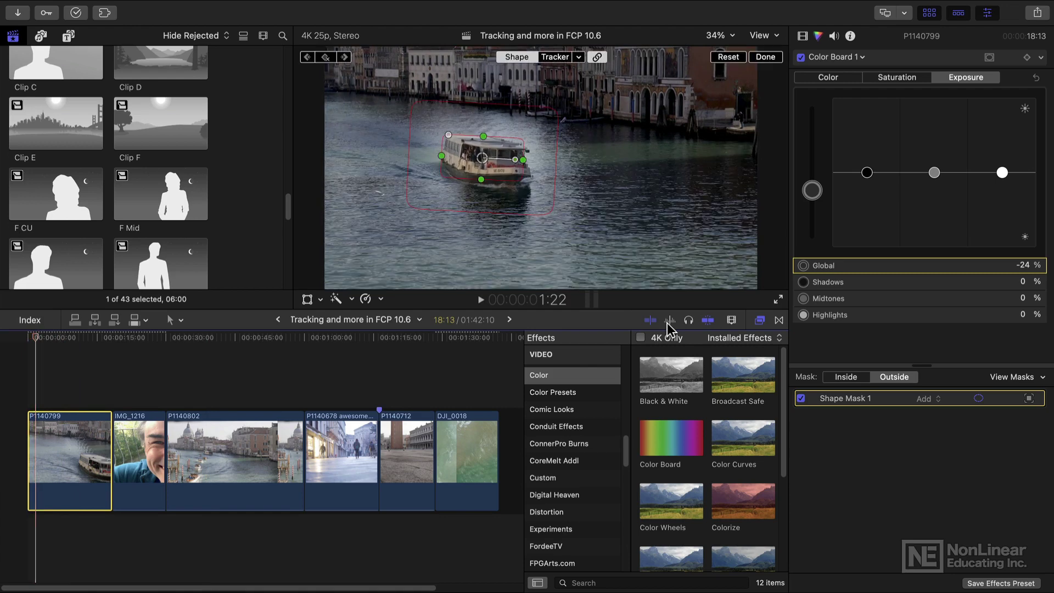
pyautogui.click(801, 57)
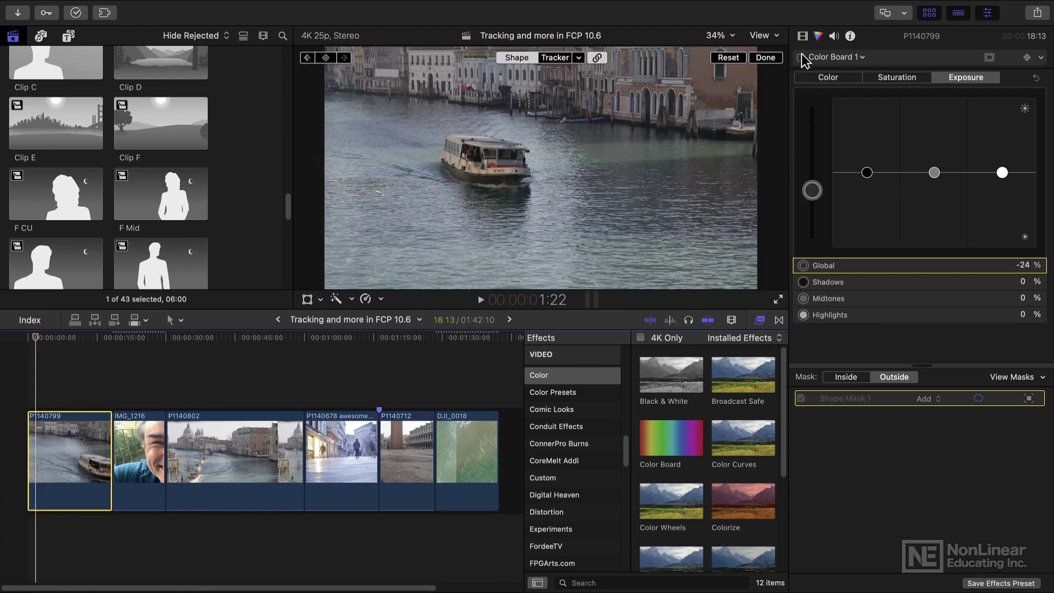
pyautogui.click(800, 56)
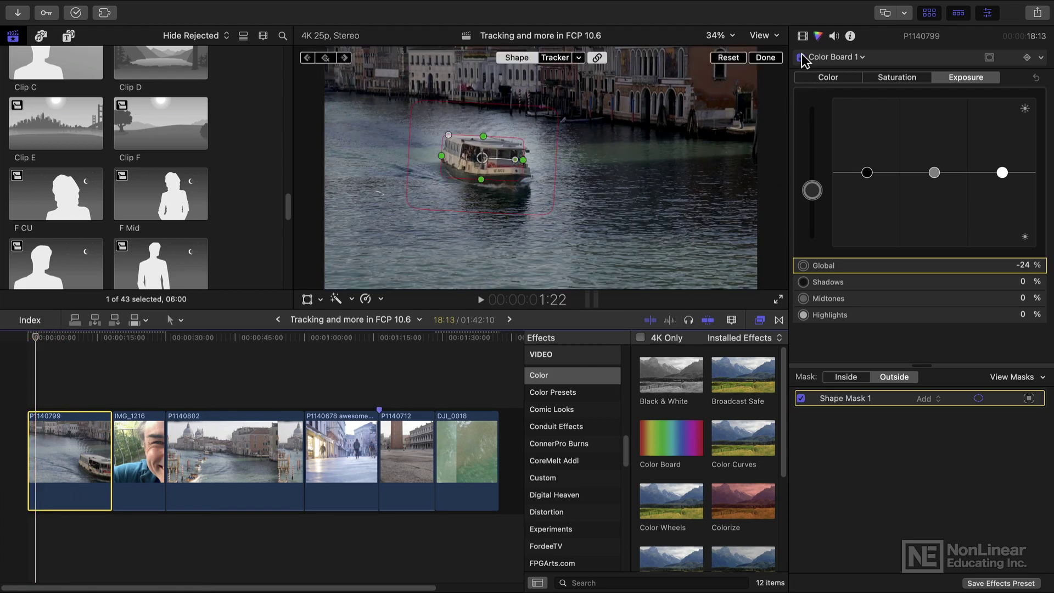
pyautogui.press('space')
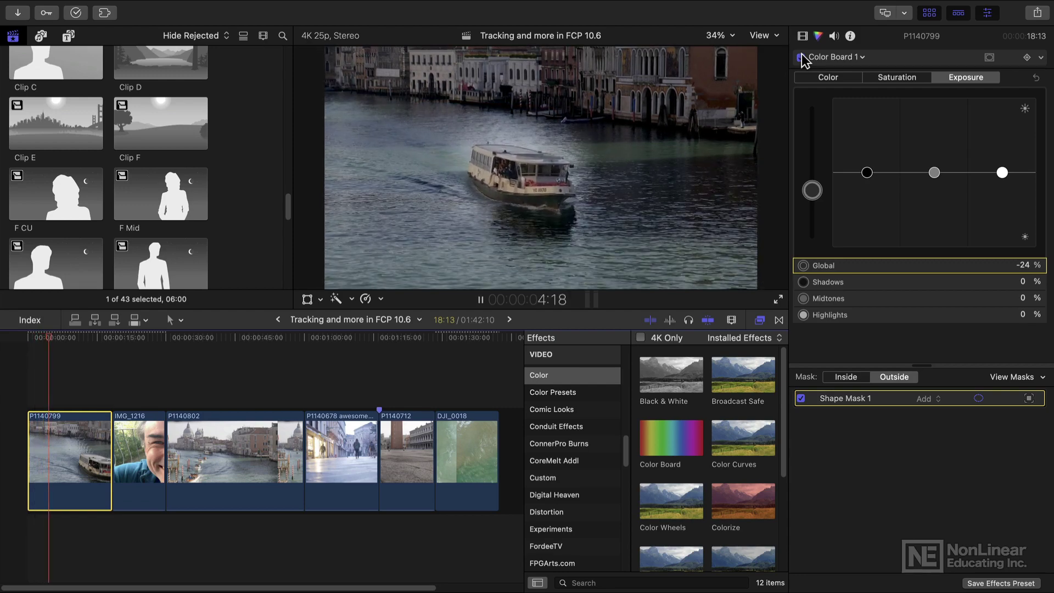
pyautogui.press('space')
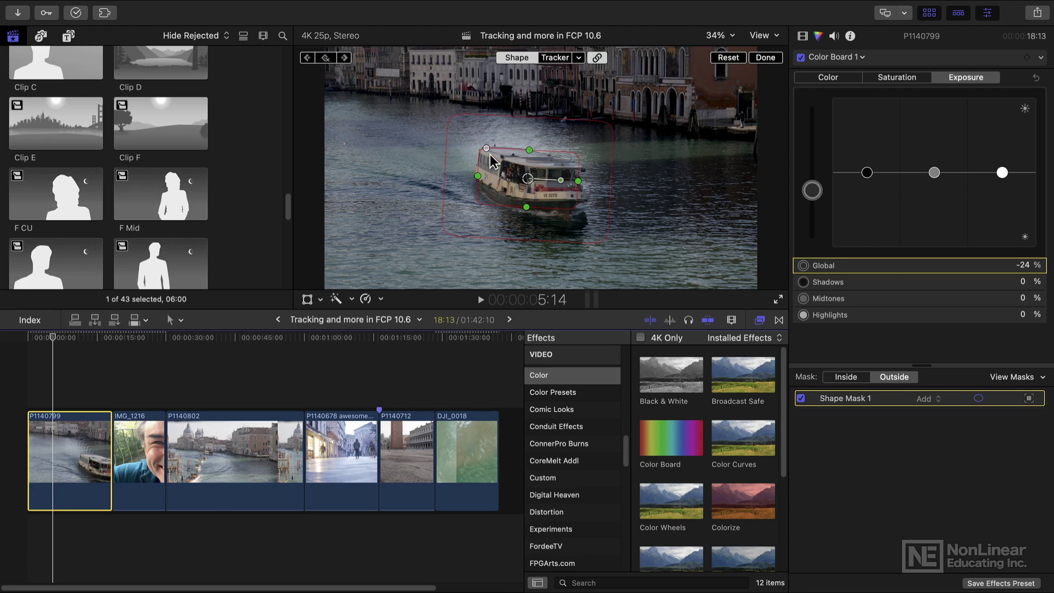
# Narrow and vertically shrink Shape Mask 1 around the boat, then check tracking later in the clip
pyautogui.moveTo(478, 182); pyautogui.dragTo(495, 177)
pyautogui.click(555, 59)
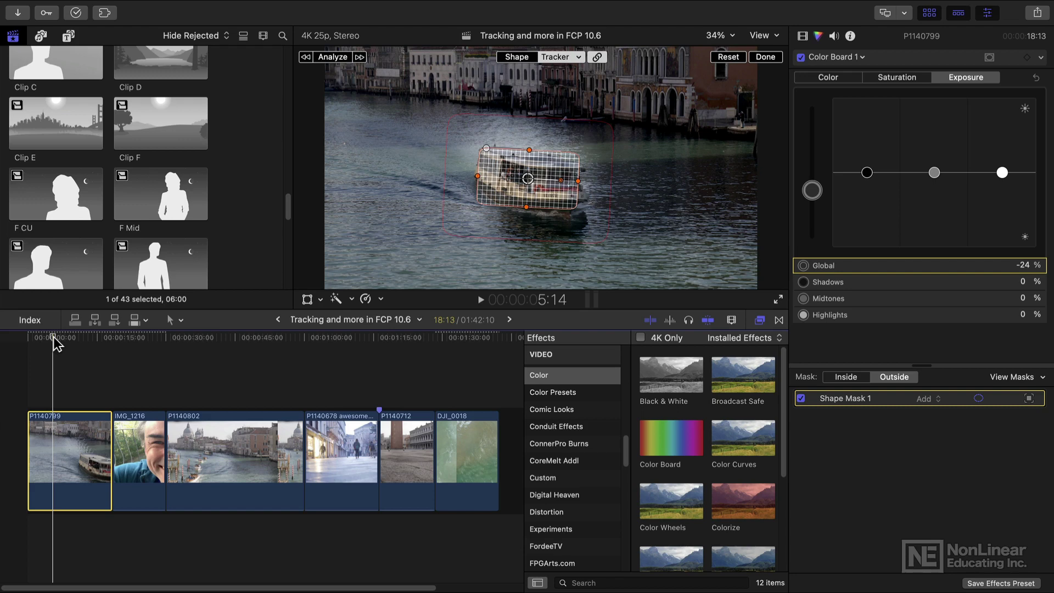
pyautogui.click(525, 58)
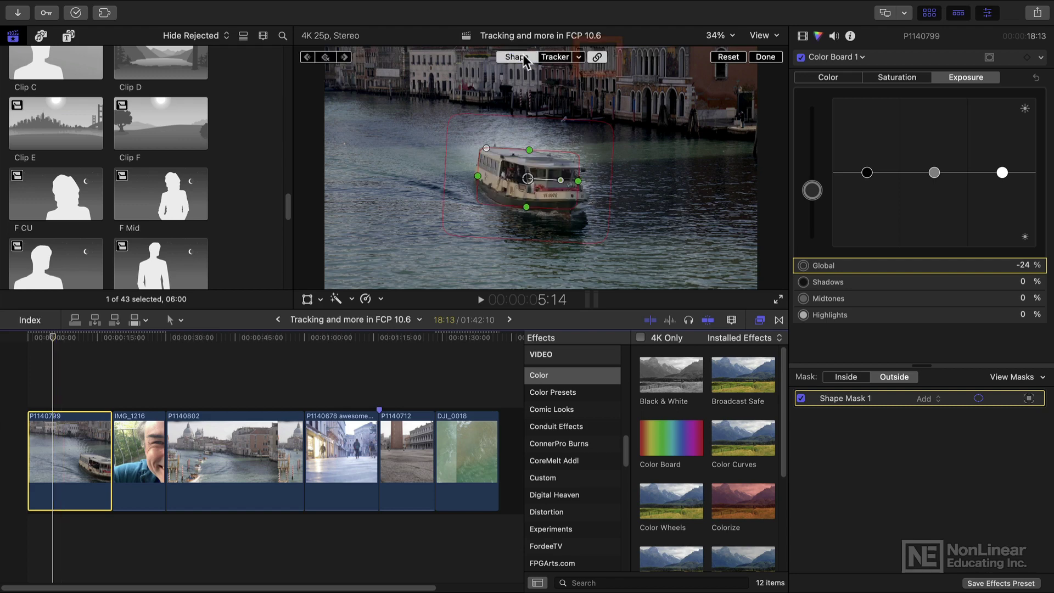
pyautogui.click(597, 57)
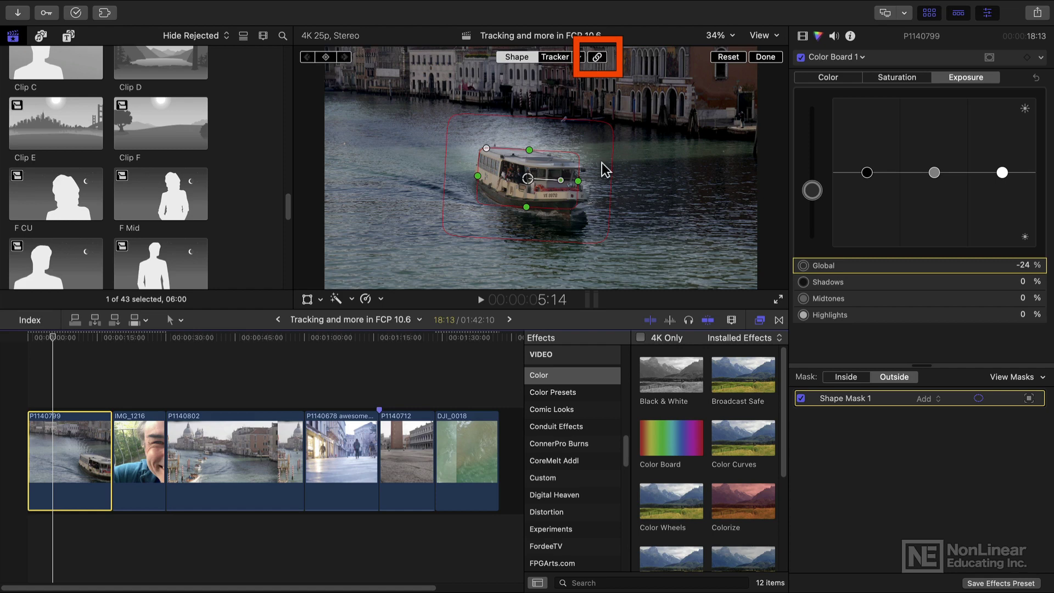
pyautogui.moveTo(477, 176); pyautogui.dragTo(485, 176)
pyautogui.moveTo(527, 150); pyautogui.dragTo(490, 176)
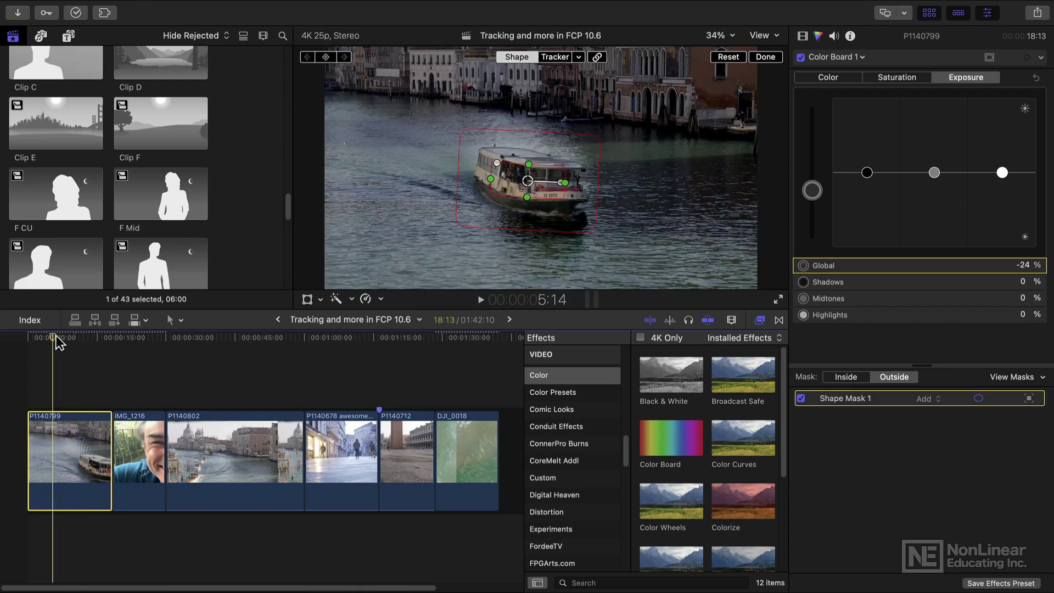
pyautogui.click(80, 338)
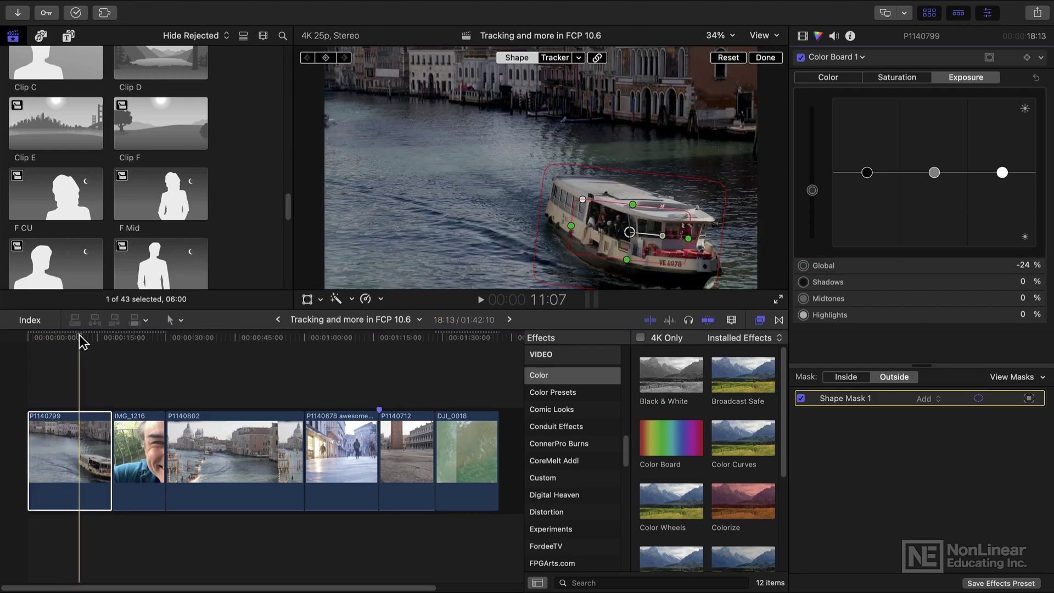
# Apply Color Wheels masked to the face in IMG_1216, track it, and push Highlights toward magenta
pyautogui.click(141, 458)
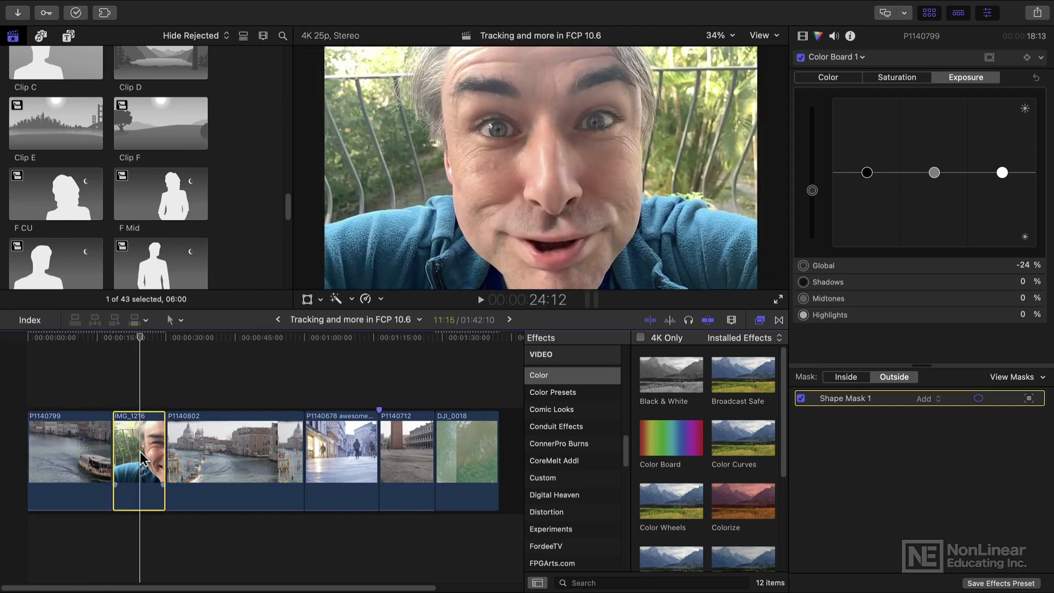
pyautogui.moveTo(674, 510); pyautogui.dragTo(546, 144)
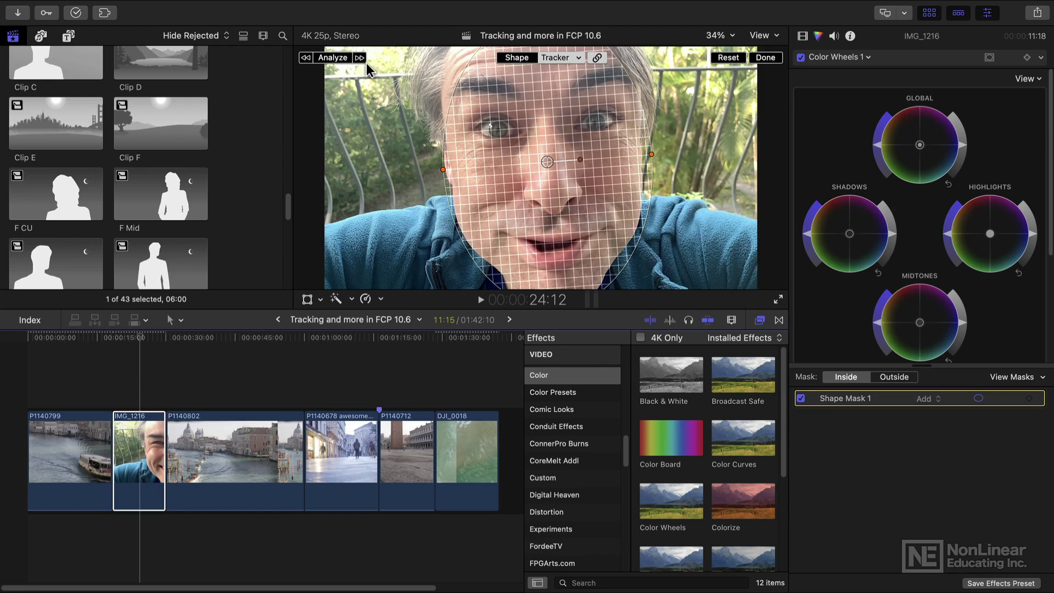
pyautogui.click(339, 58)
pyautogui.moveTo(988, 235); pyautogui.dragTo(1026, 164)
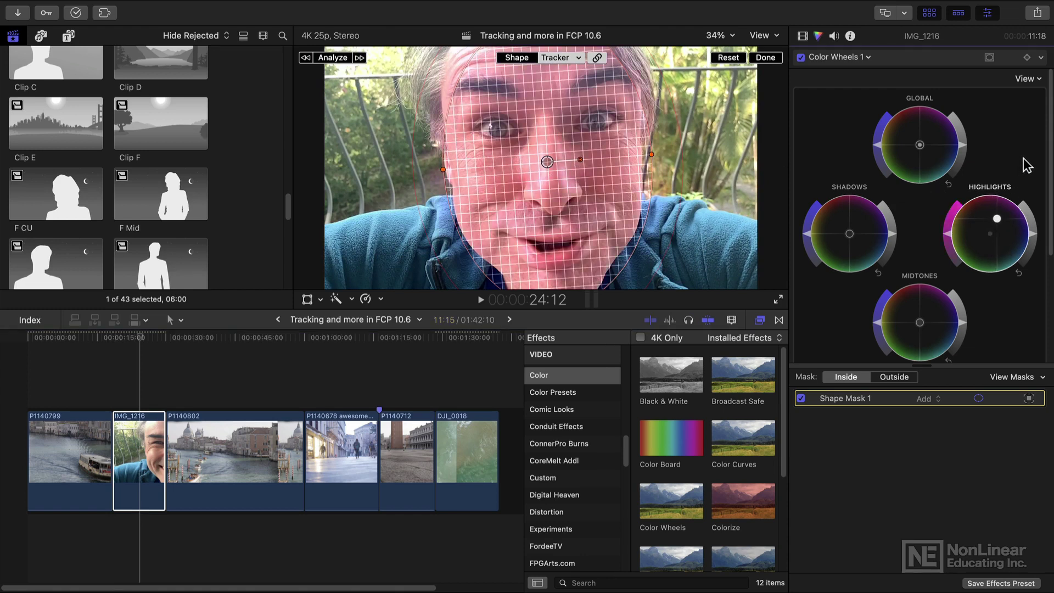
pyautogui.click(553, 58)
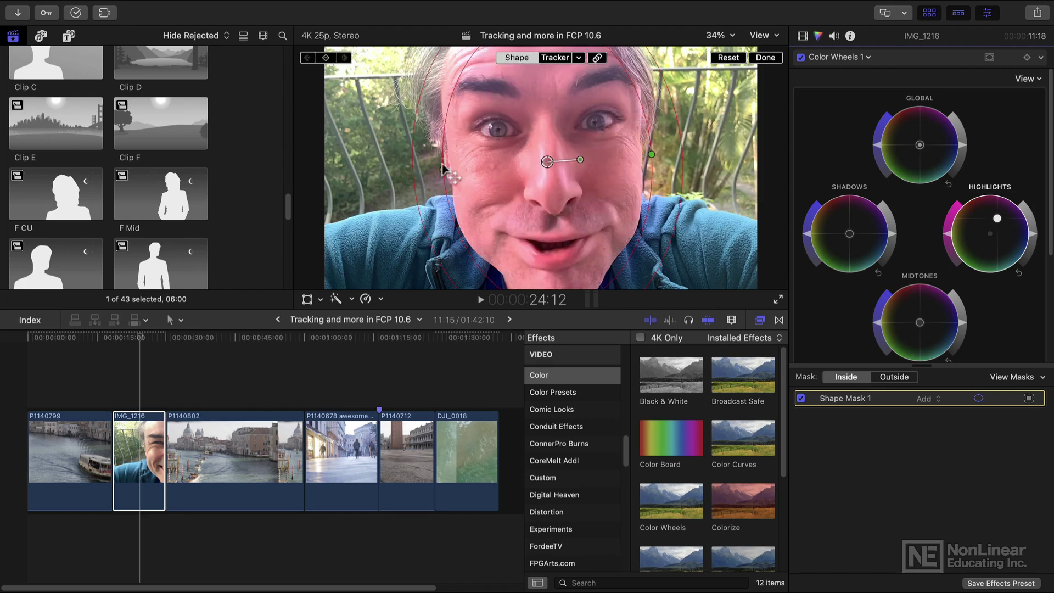
# Narrow the face mask oval, widen its feathered edge, and play the clip to check
pyautogui.moveTo(443, 145); pyautogui.dragTo(462, 139)
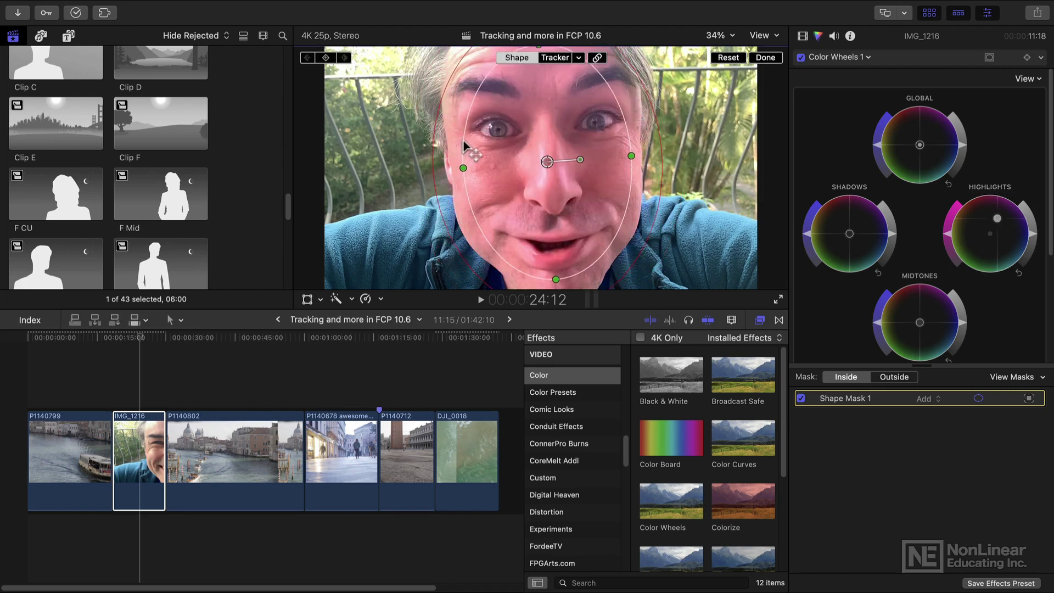
pyautogui.moveTo(443, 105); pyautogui.dragTo(419, 87)
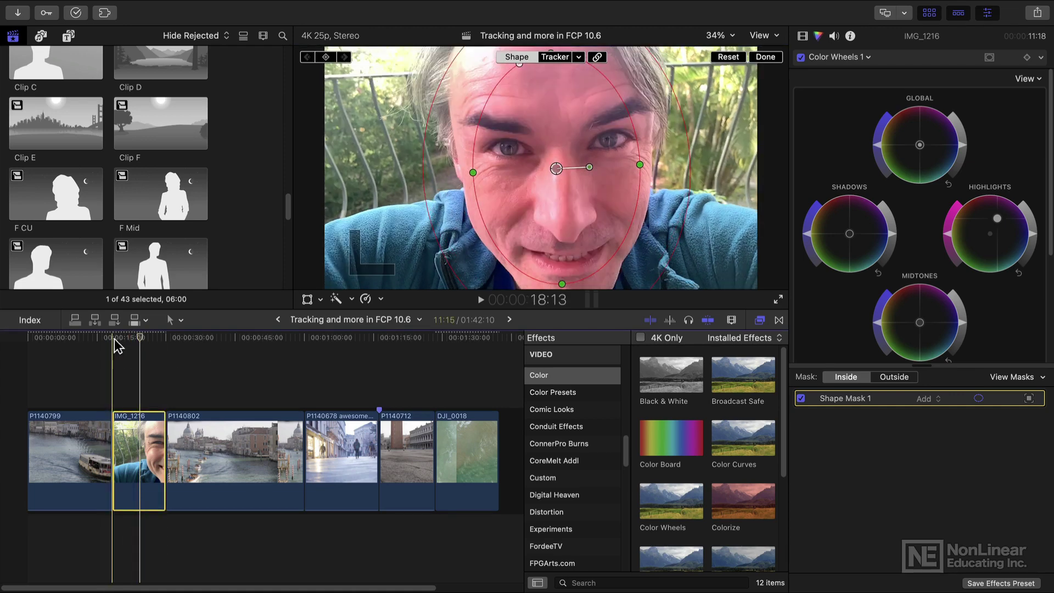
pyautogui.press('space')
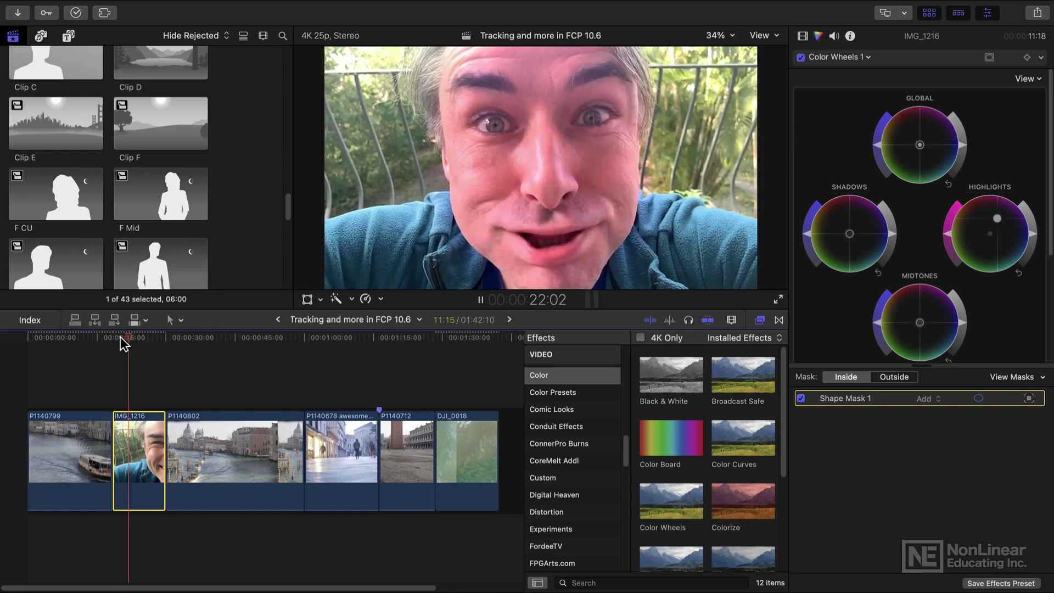
pyautogui.press('space')
# Move the mask centre up onto the face and stretch it down over the chin
pyautogui.moveTo(544, 159)
pyautogui.mouseDown()
pyautogui.moveTo(538, 147)
pyautogui.moveTo(544, 154)
pyautogui.mouseUp()
pyautogui.moveTo(547, 264); pyautogui.dragTo(555, 284)
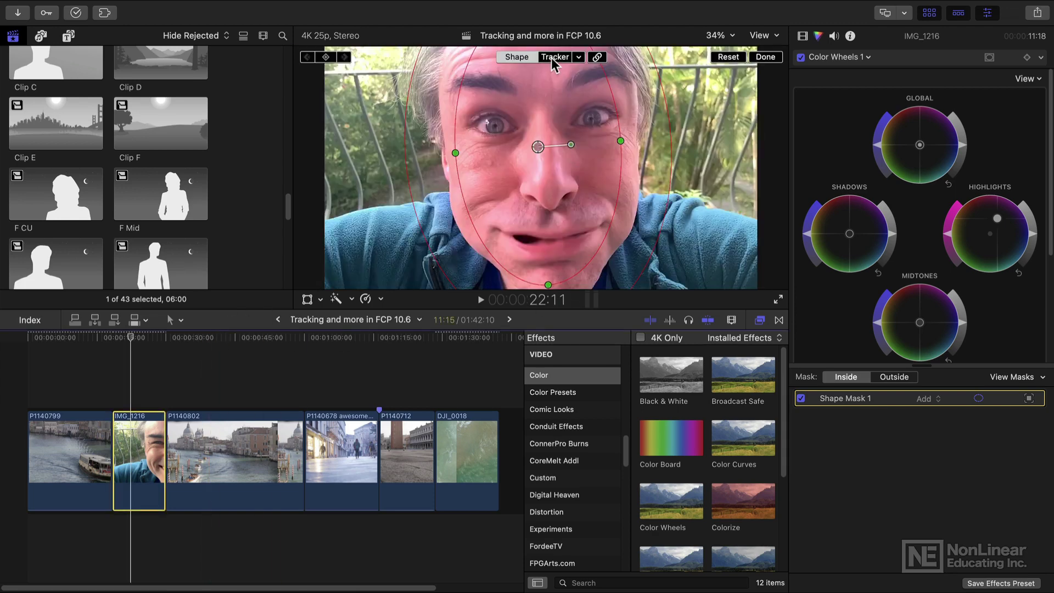
pyautogui.click(551, 58)
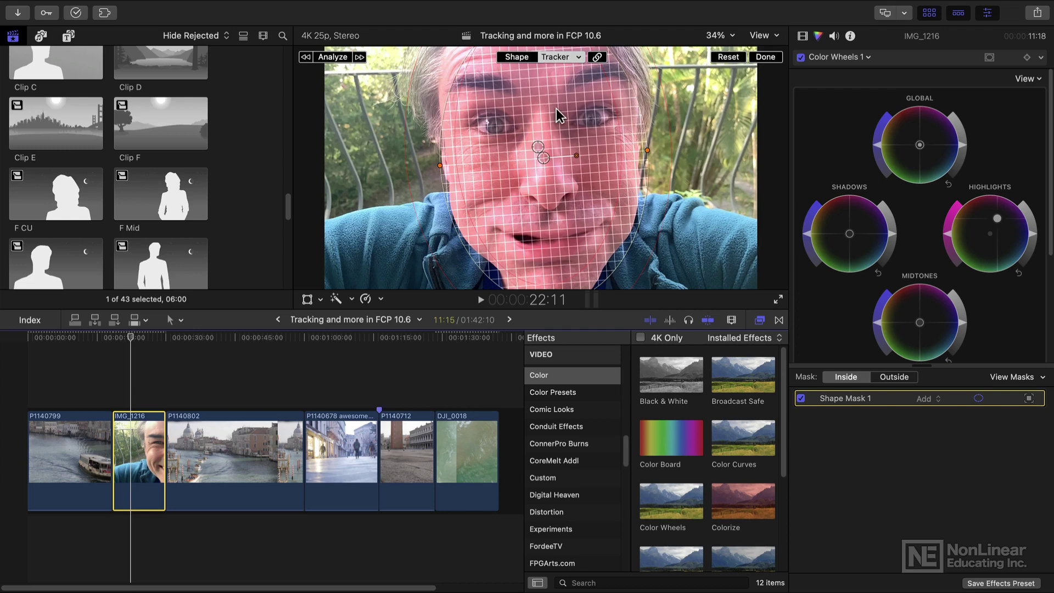
pyautogui.click(528, 55)
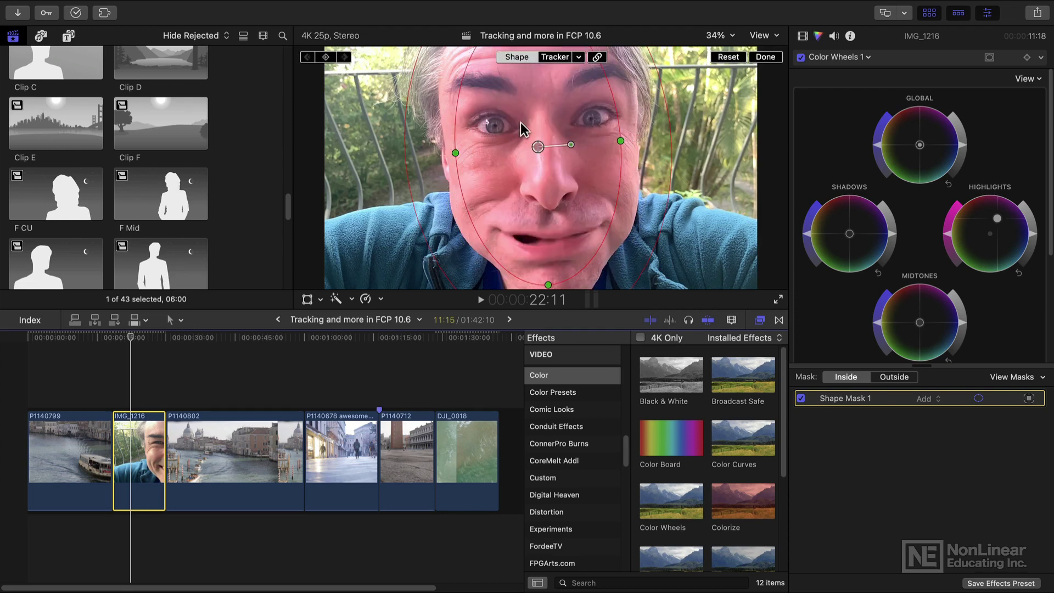